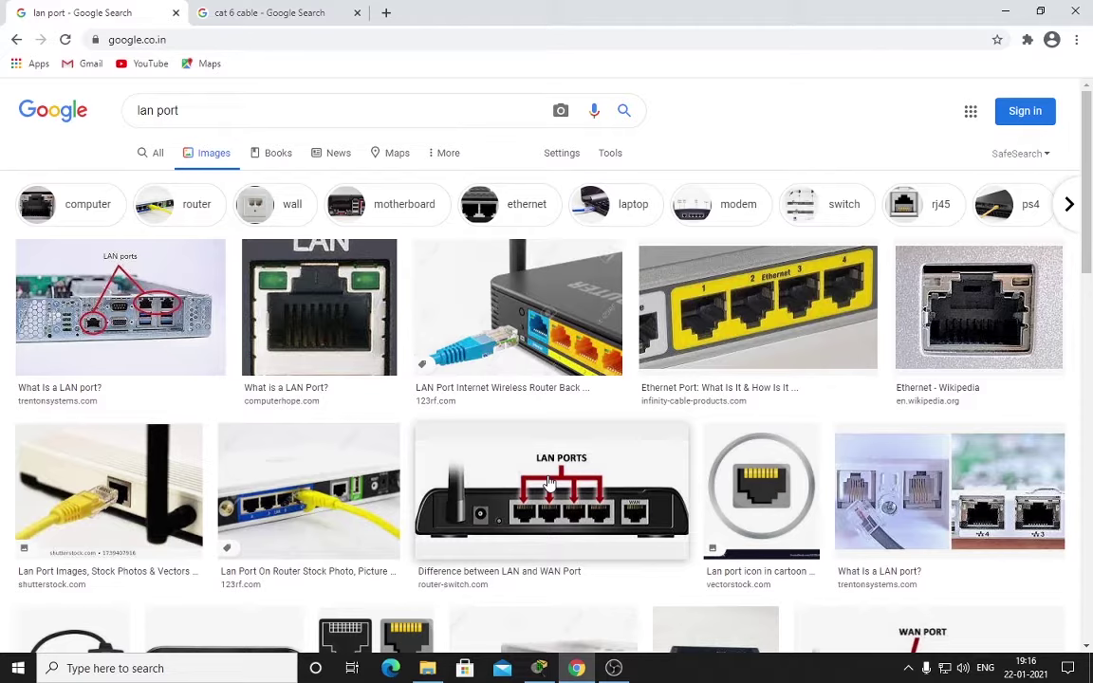
Step: Scroll the LAN port image results and preview the Quora motherboard image showing an onboard LAN port
scroll(549, 360, "down", 3)
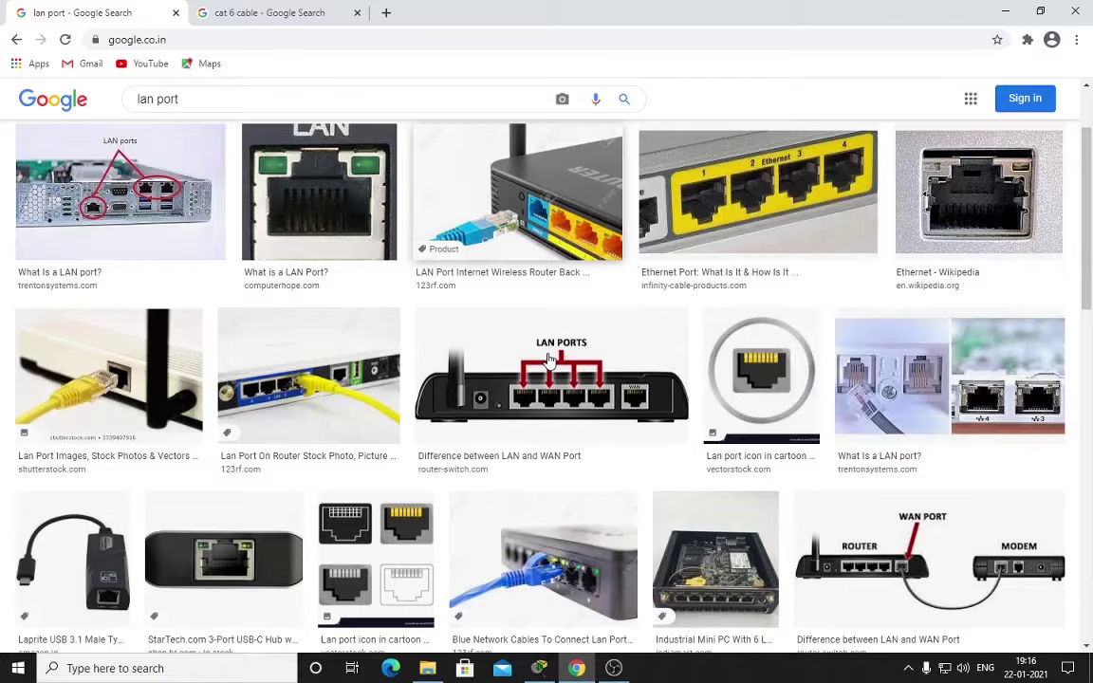
scroll(549, 361, "down", 5)
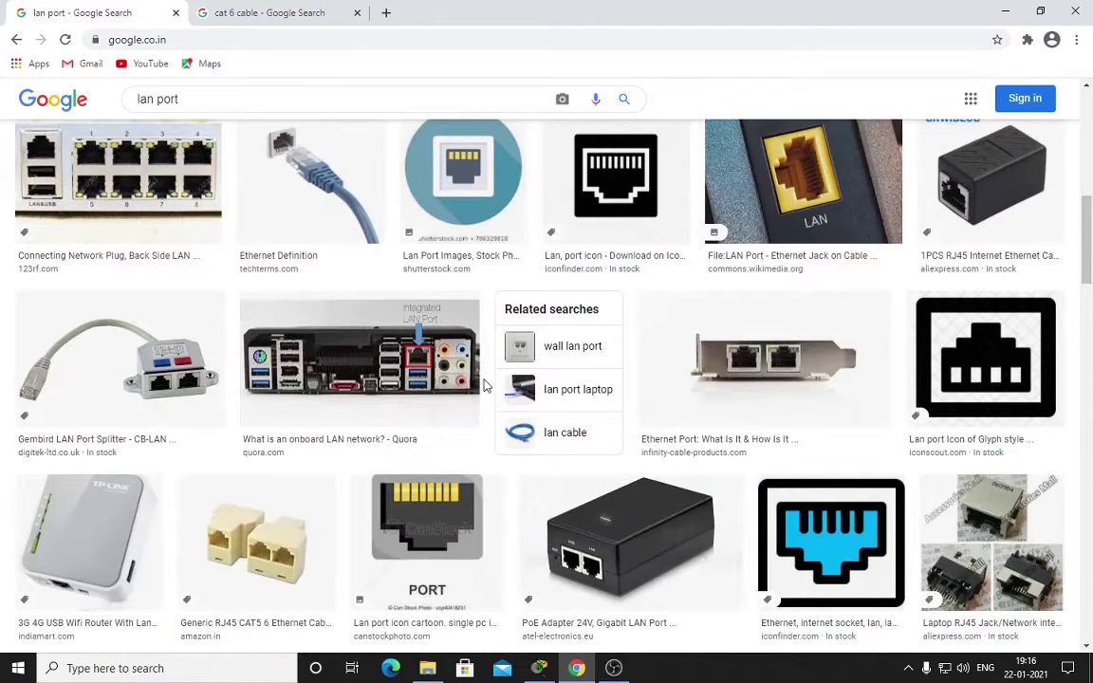
left_click(371, 335)
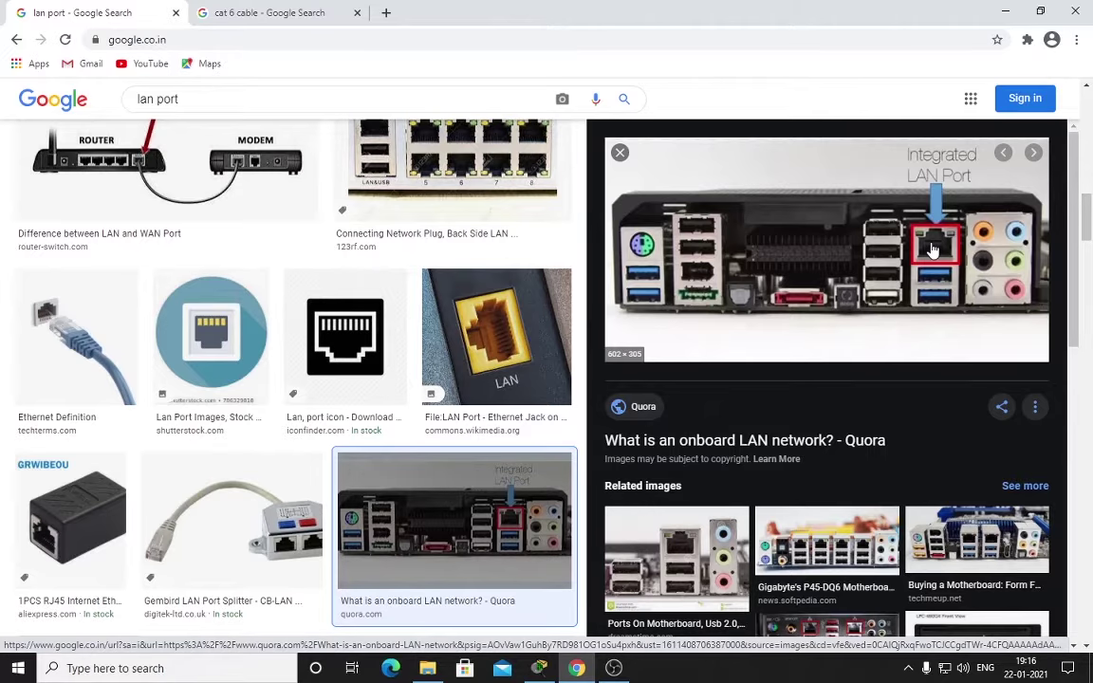
left_click(285, 11)
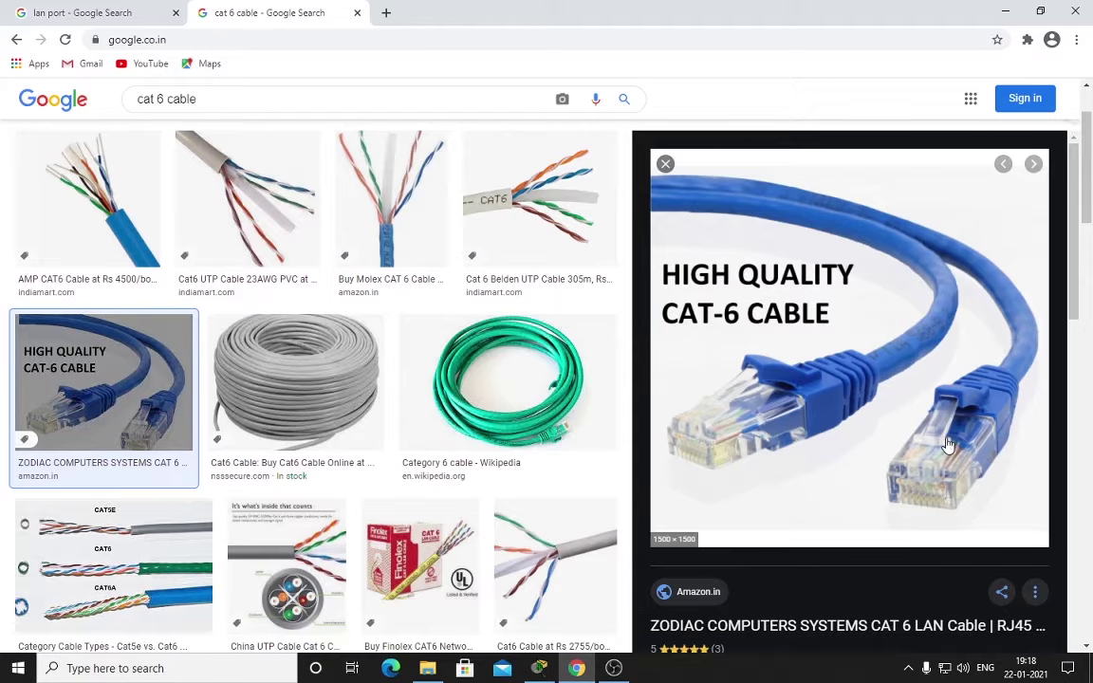
Step: In Packet Tracer, place two generic PC-PT devices, PC0 and PC1, side by side
left_click(539, 668)
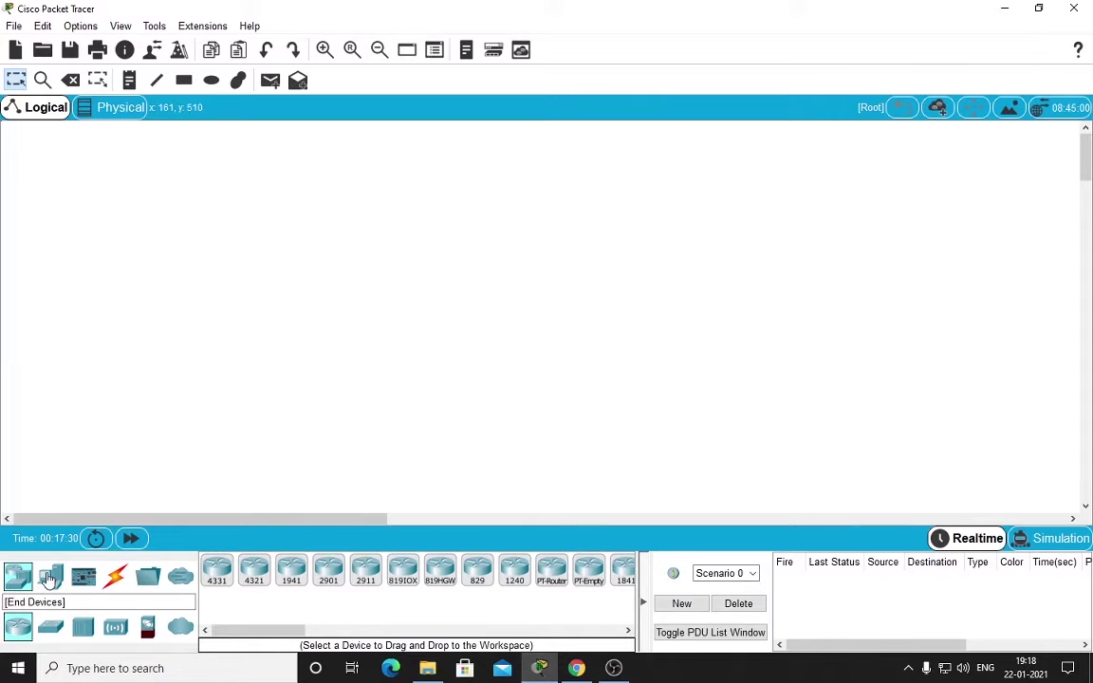
left_click(49, 579)
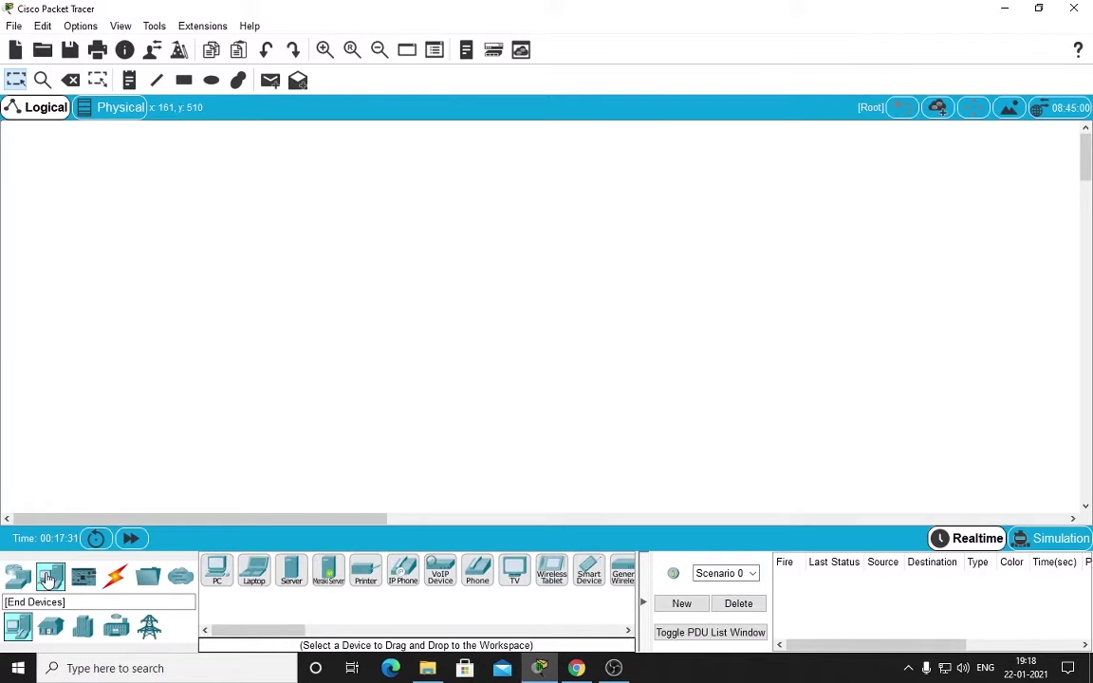
left_click(217, 571)
left_click(296, 244)
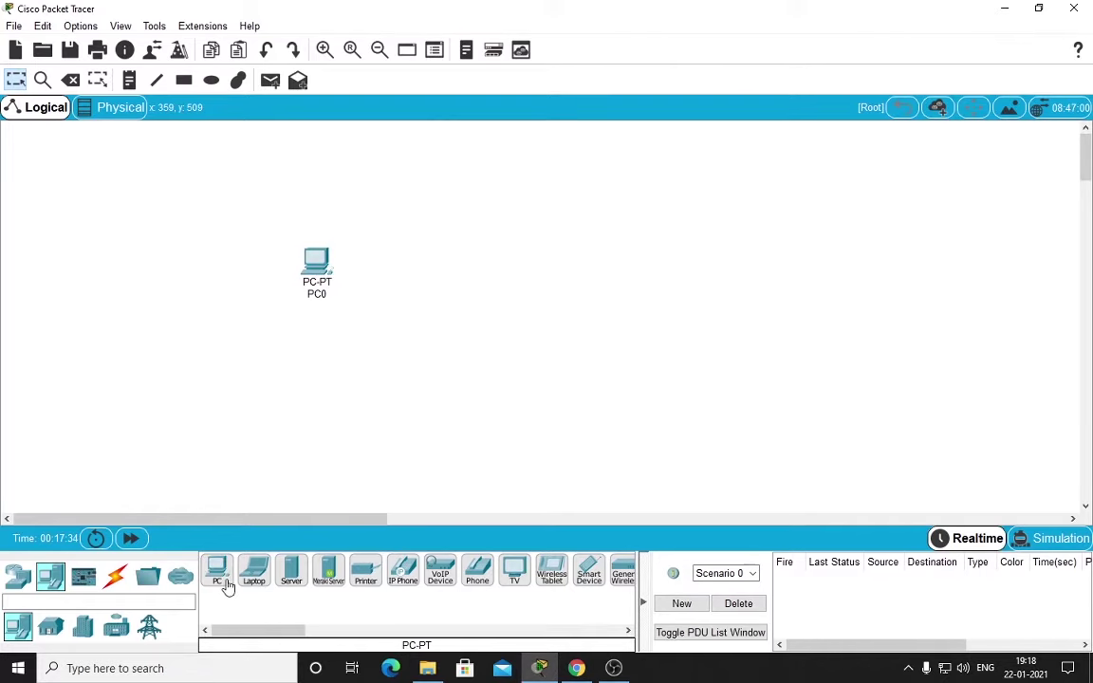
left_click(440, 278)
left_click_drag(317, 262, 308, 274)
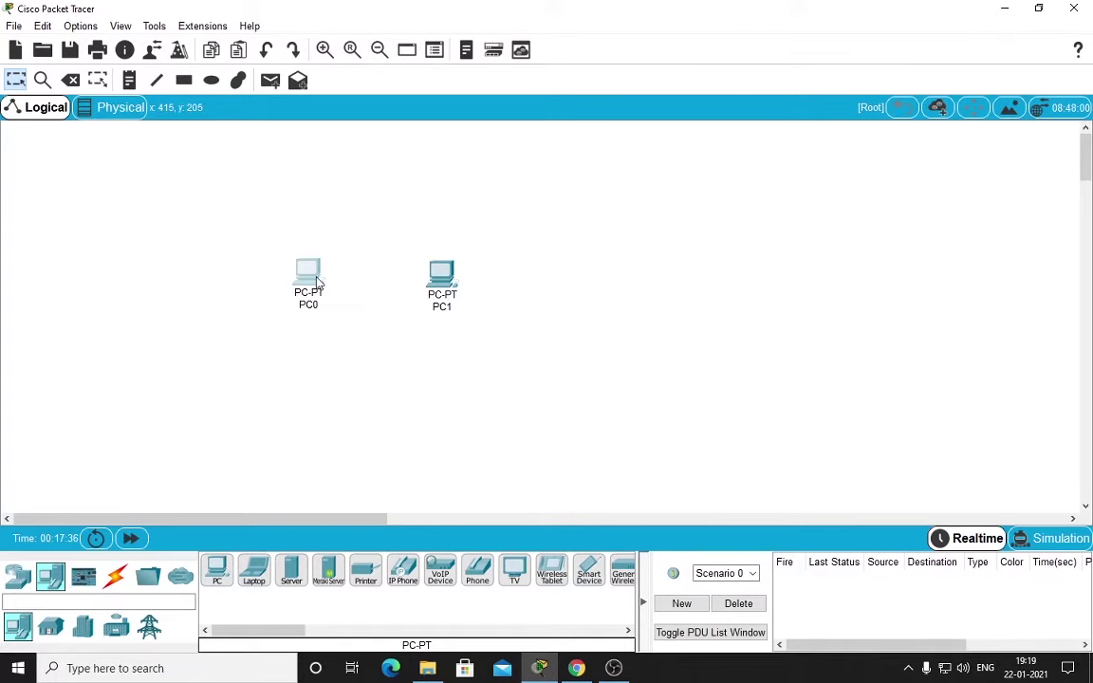
left_click(296, 268)
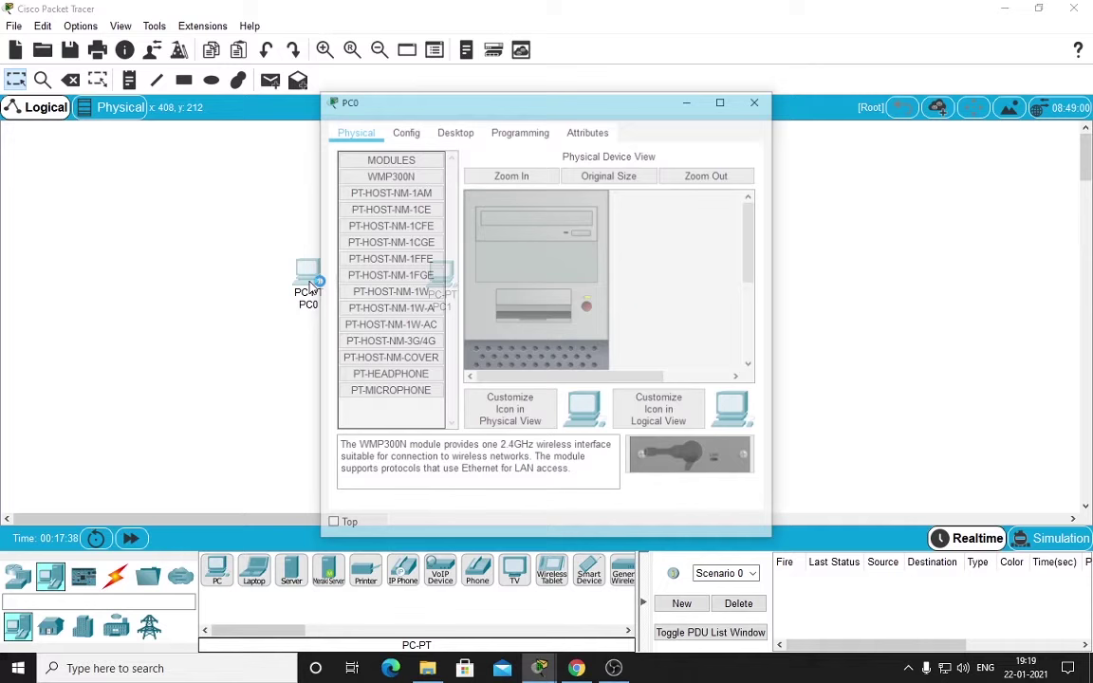
scroll(532, 276, "down", 3)
scroll(532, 275, "up", 3)
scroll(537, 280, "down", 3)
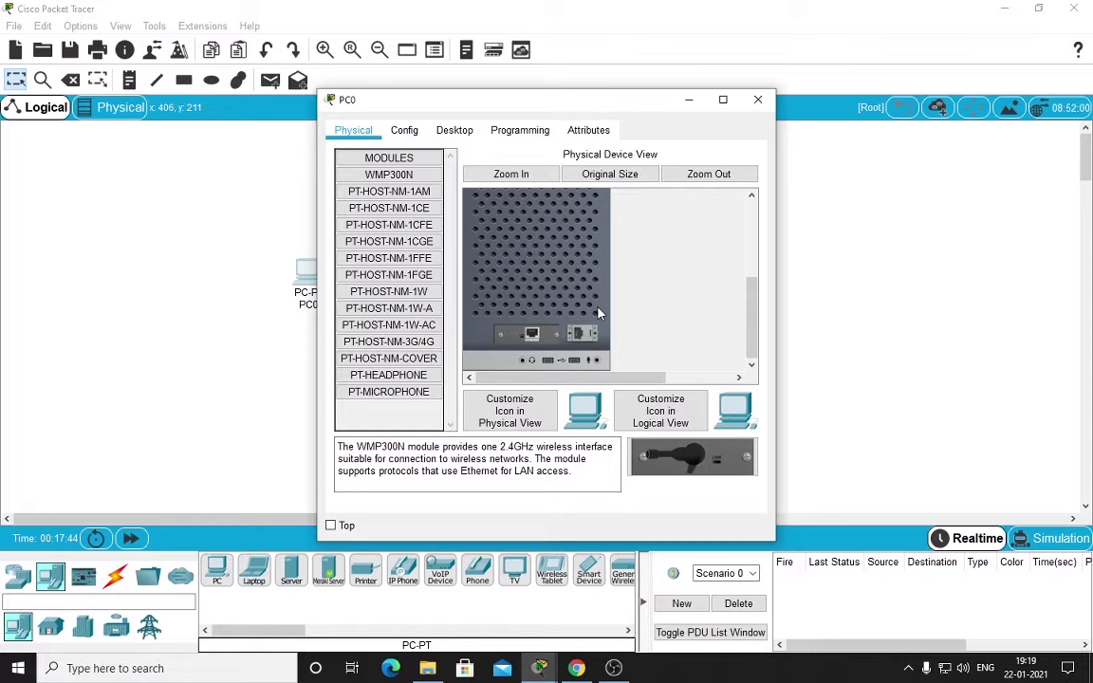
scroll(599, 314, "up", 3)
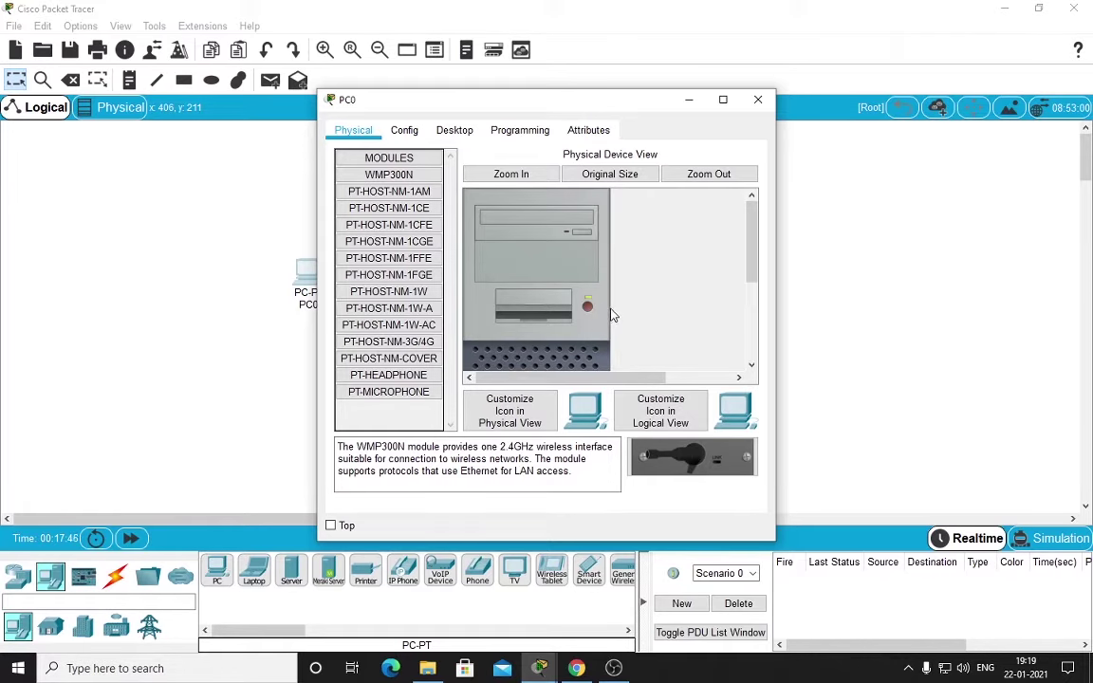
left_click(758, 99)
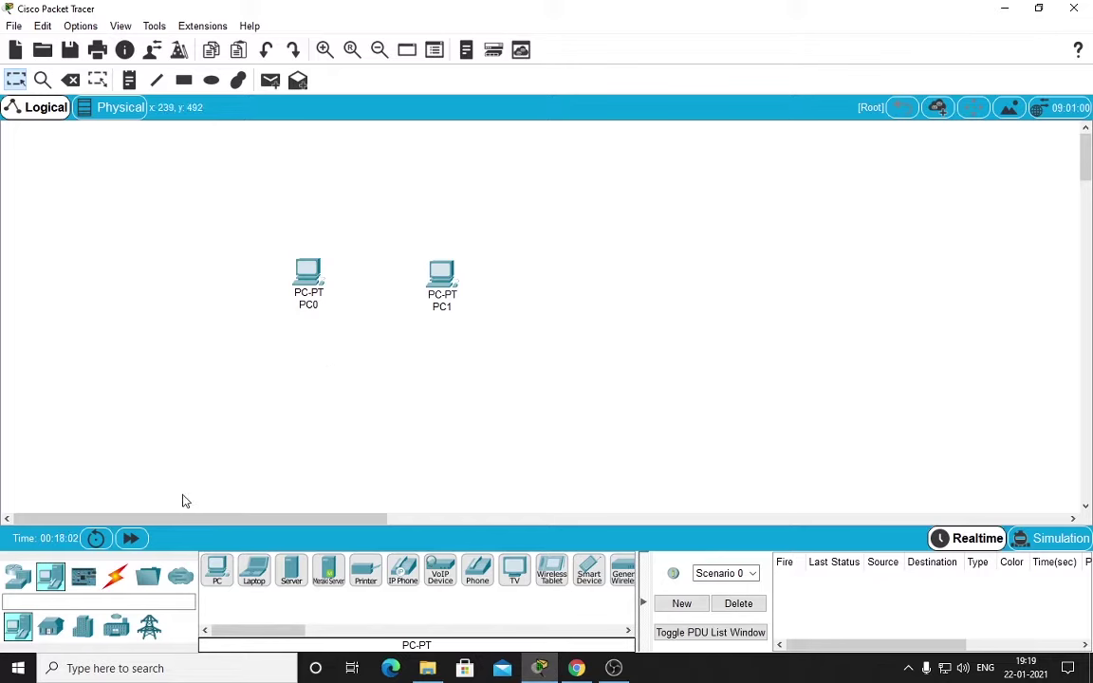
Step: Connect PC0's FastEthernet0 to PC1's FastEthernet0 with a Copper Cross-Over cable
left_click(114, 579)
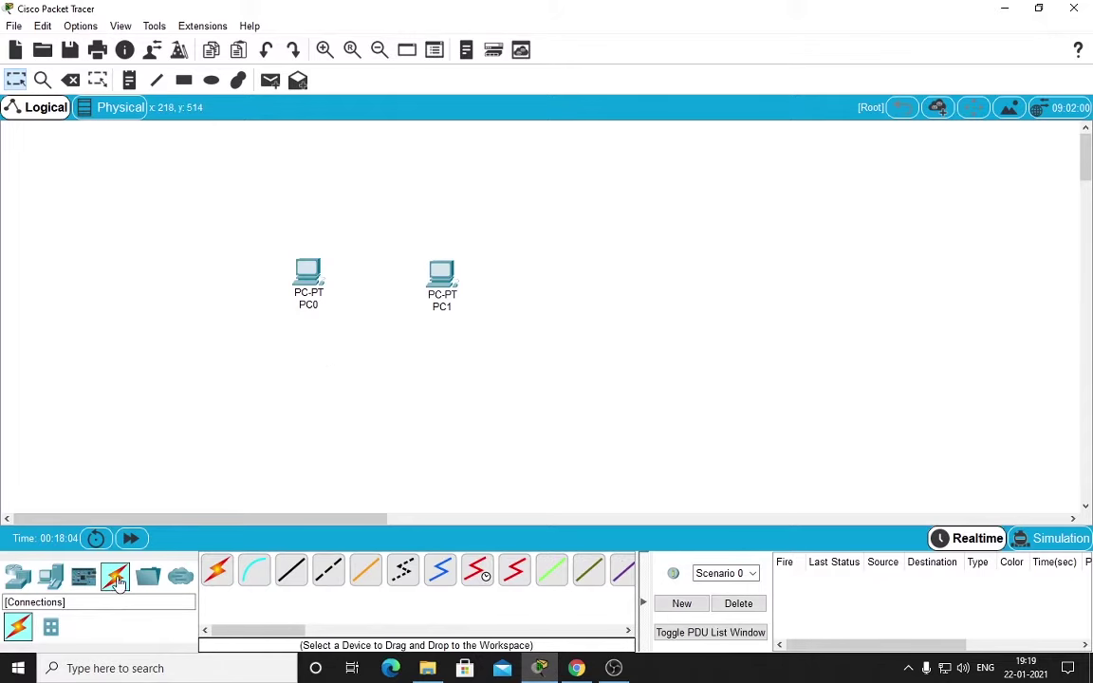
left_click(328, 570)
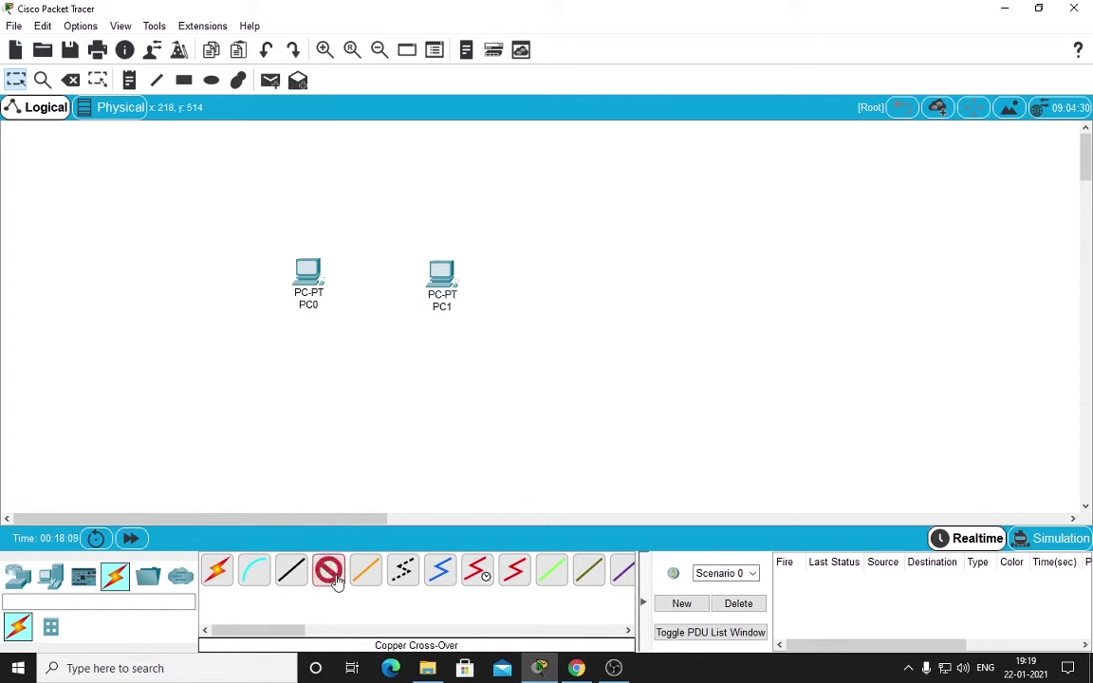
left_click(307, 276)
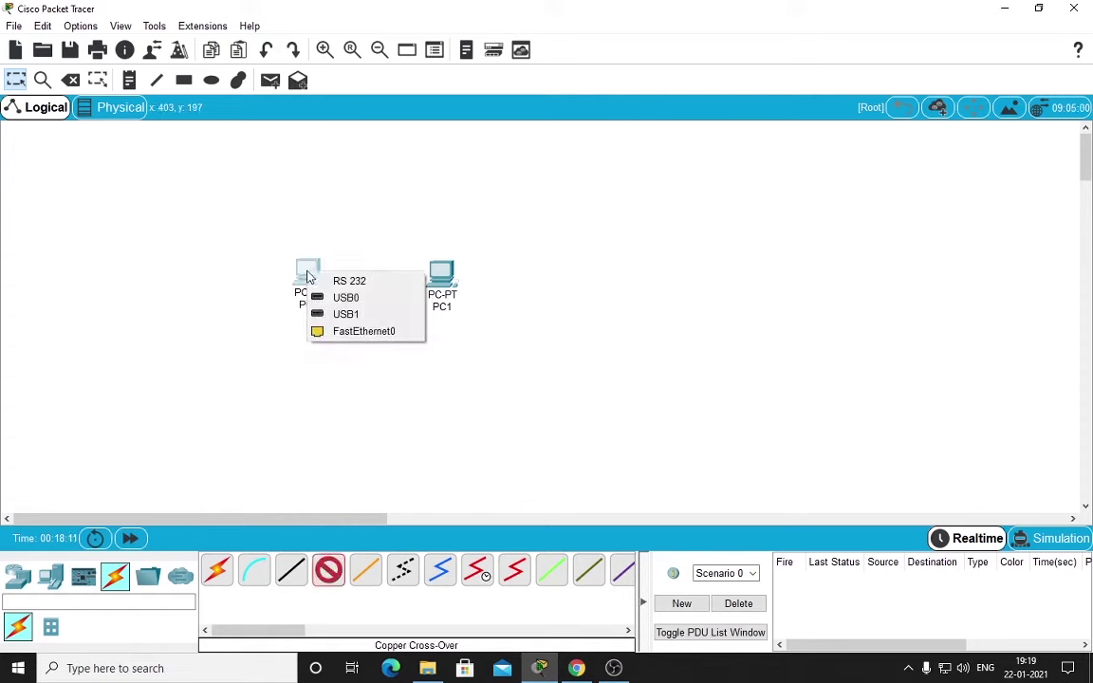
left_click(362, 331)
left_click(442, 273)
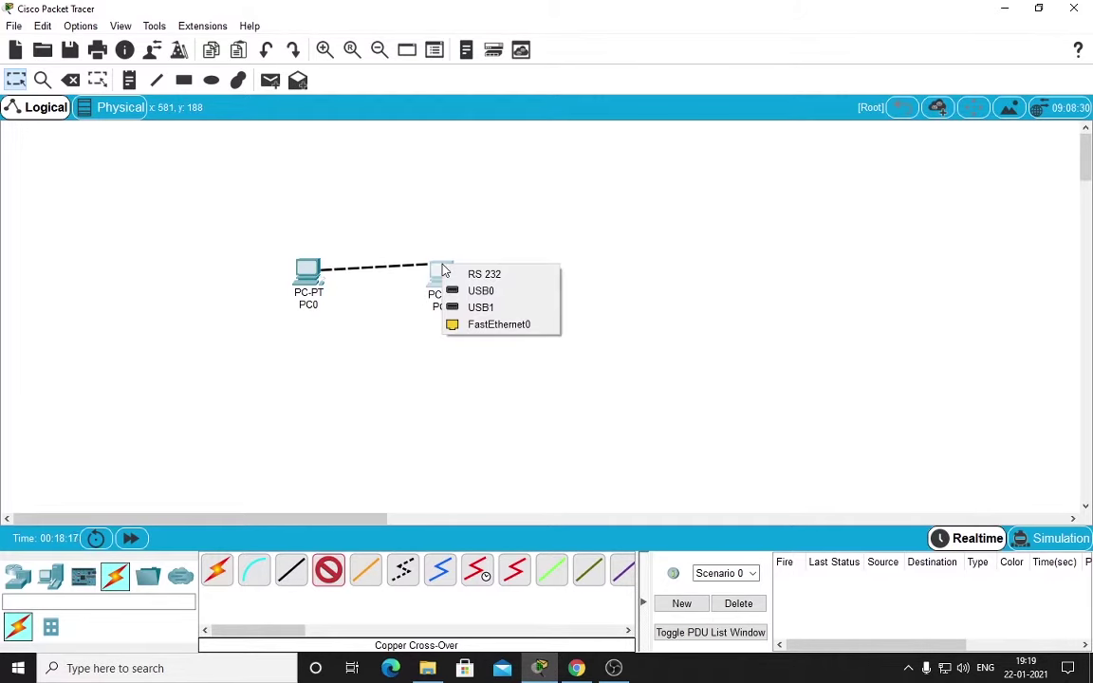
left_click(501, 326)
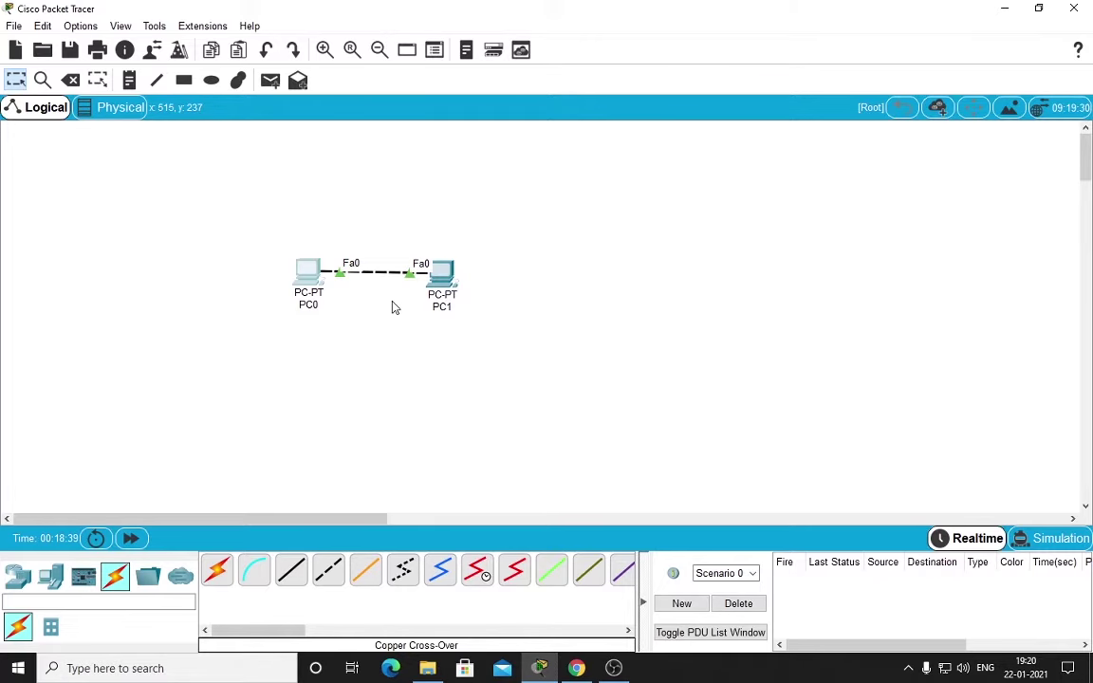
Step: Give PC0 static IP 10.0.0.2, mask 255.0.0.0, gateway 10.0.0.1, and close its window
left_click(310, 270)
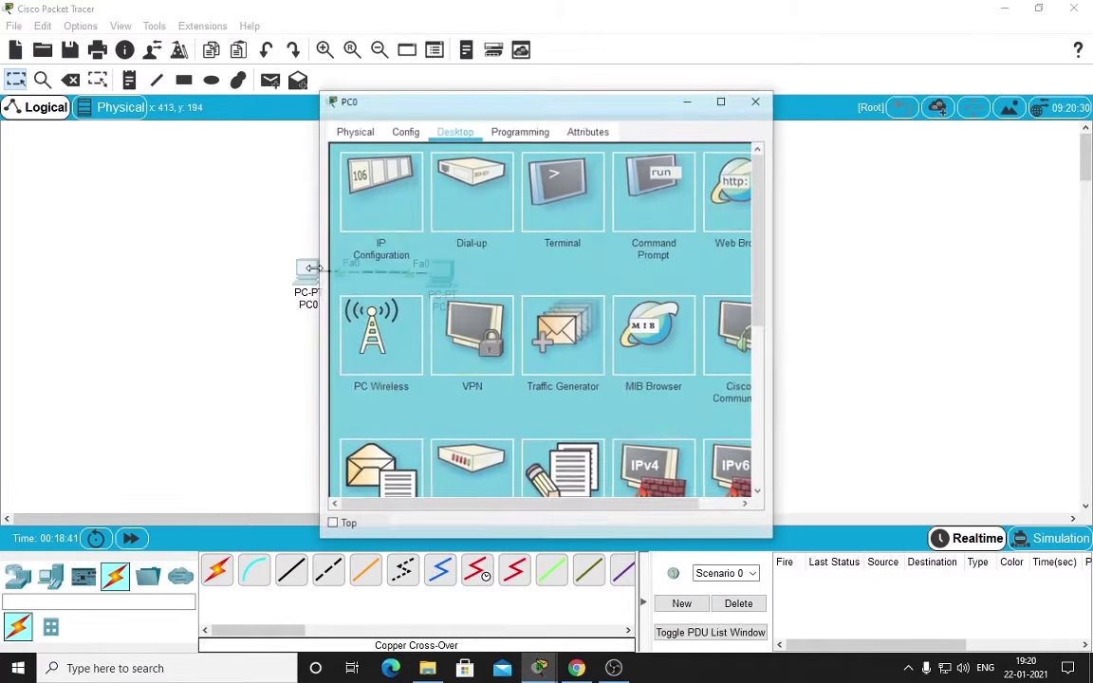
double_click(537, 102)
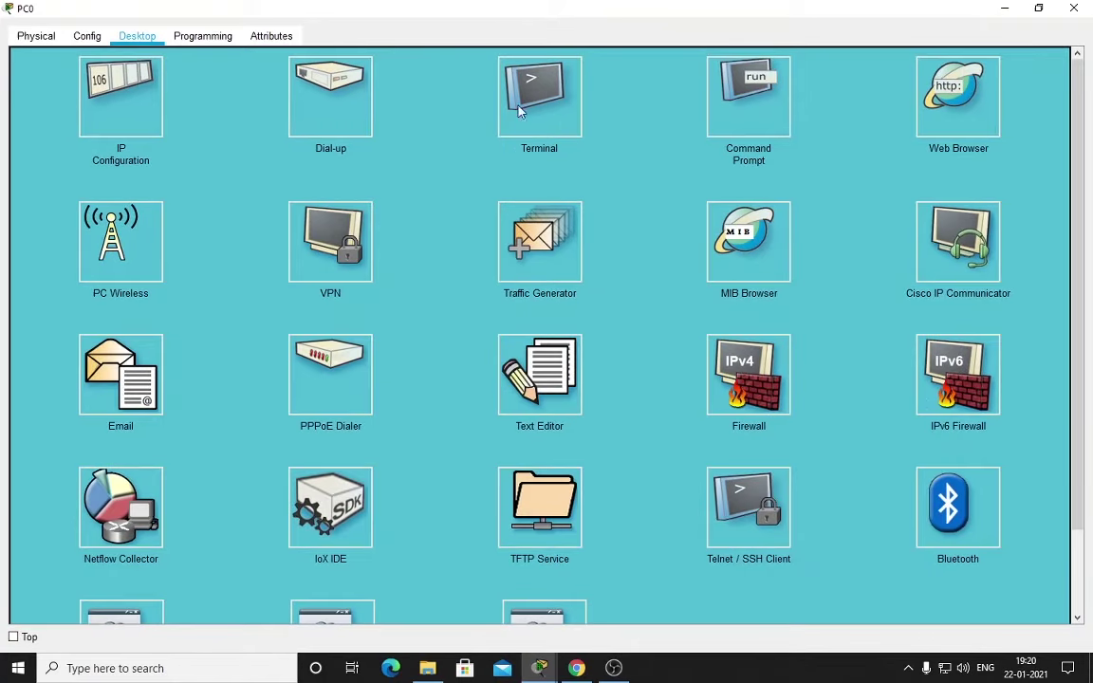
left_click(110, 92)
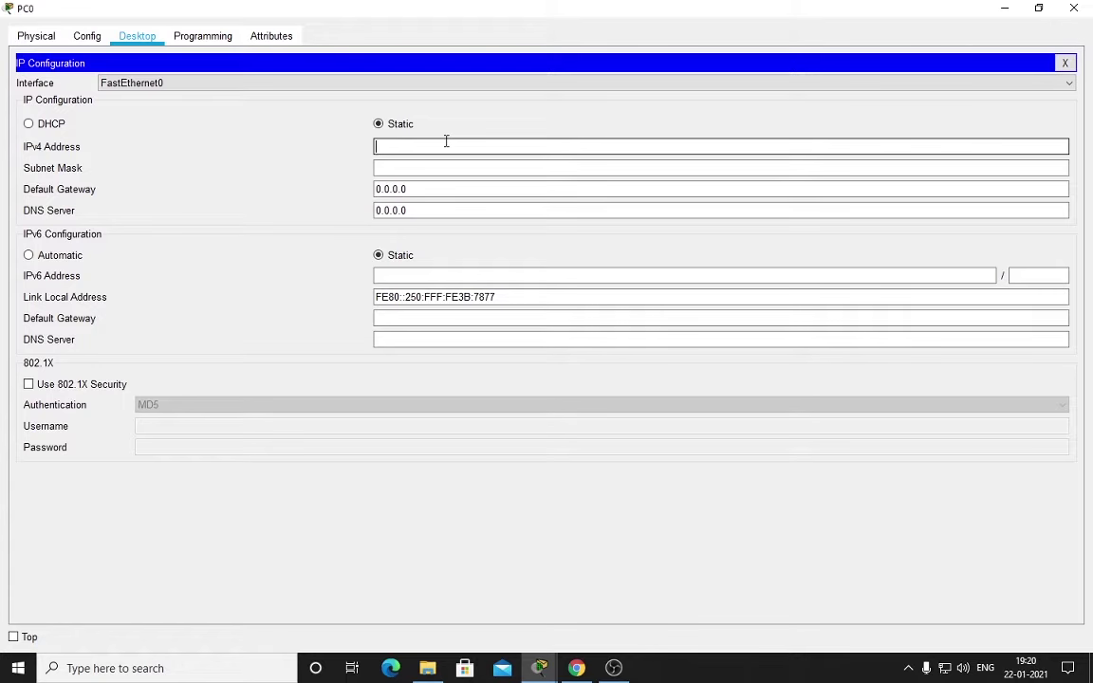
left_click(446, 147)
type("10.0.0.2")
key("Tab")
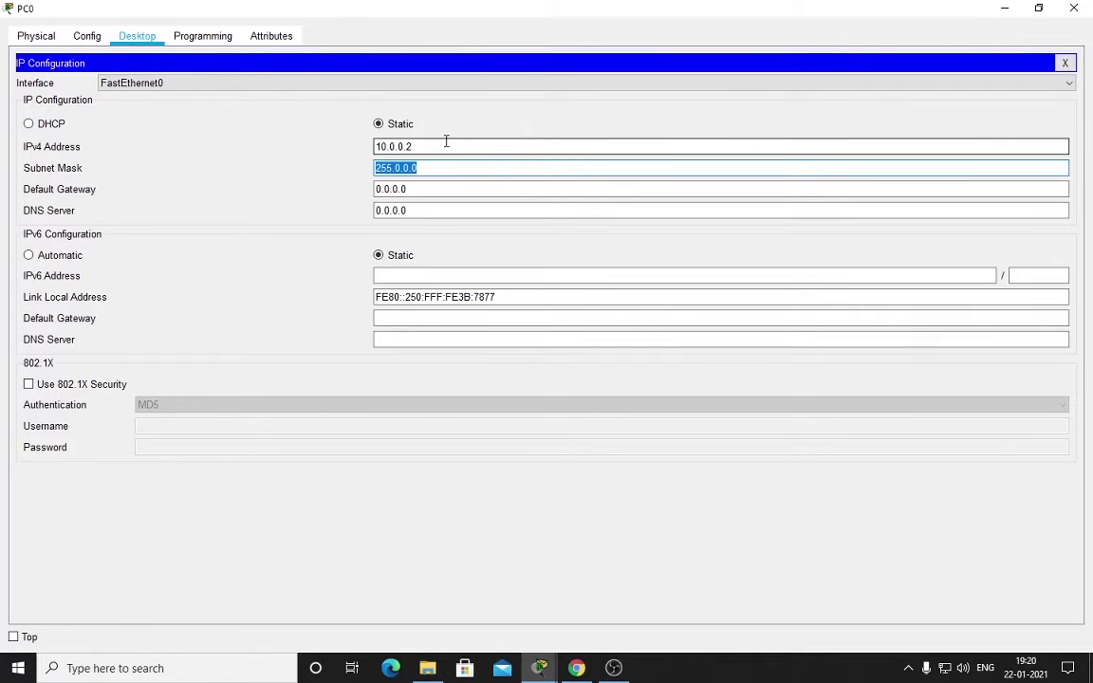
key("Tab")
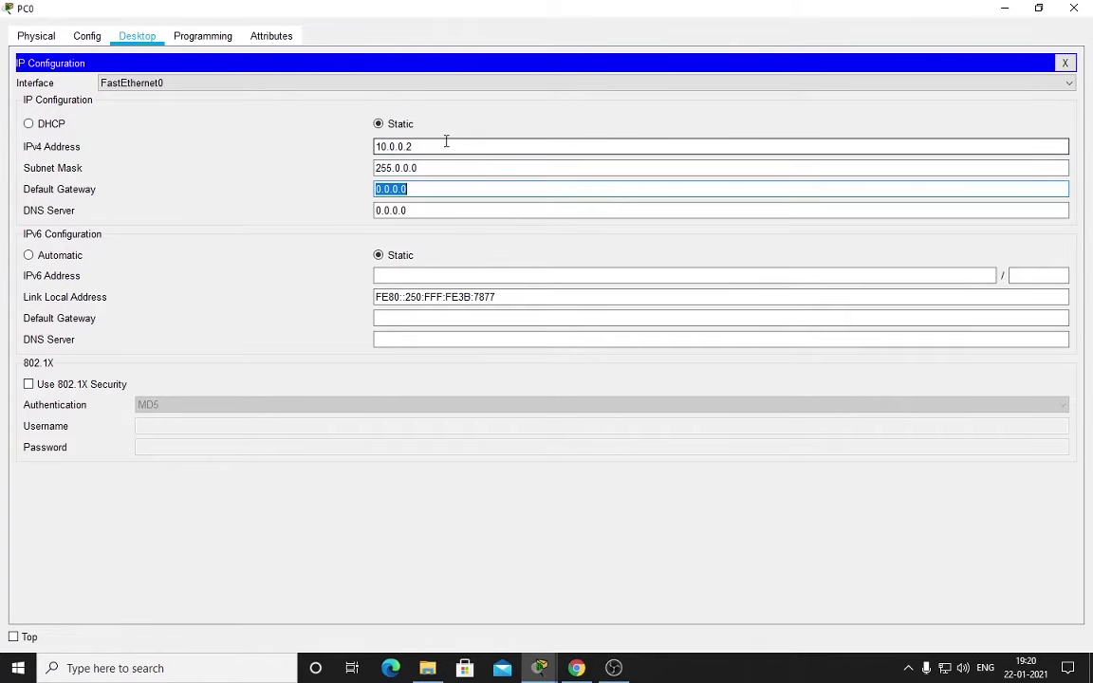
type("10.0.0.1")
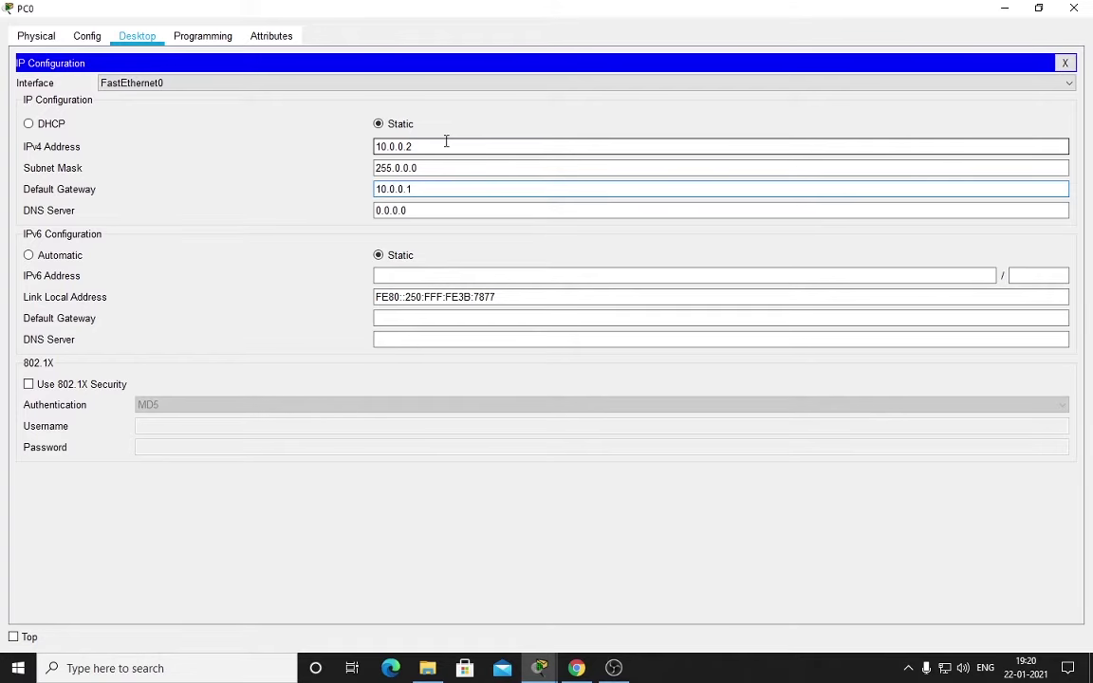
left_click(1074, 7)
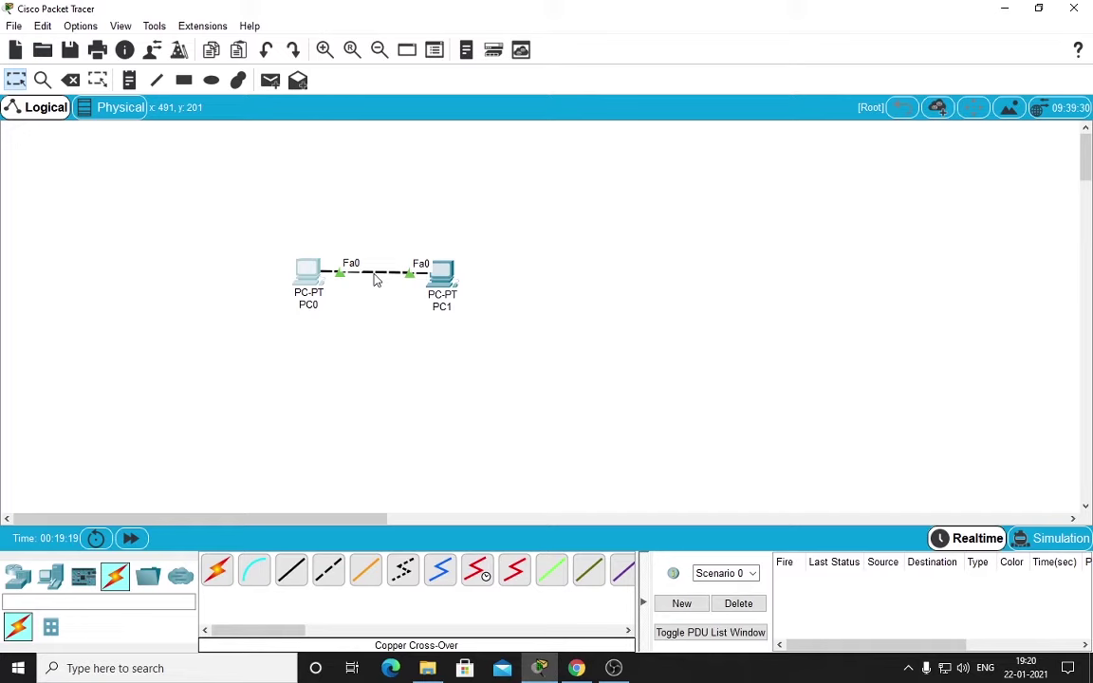
Step: Give PC1 static IP 10.0.0.3, mask 255.0.0.0, gateway 10.0.0.1, then reopen PC0
left_click(442, 278)
left_click(455, 133)
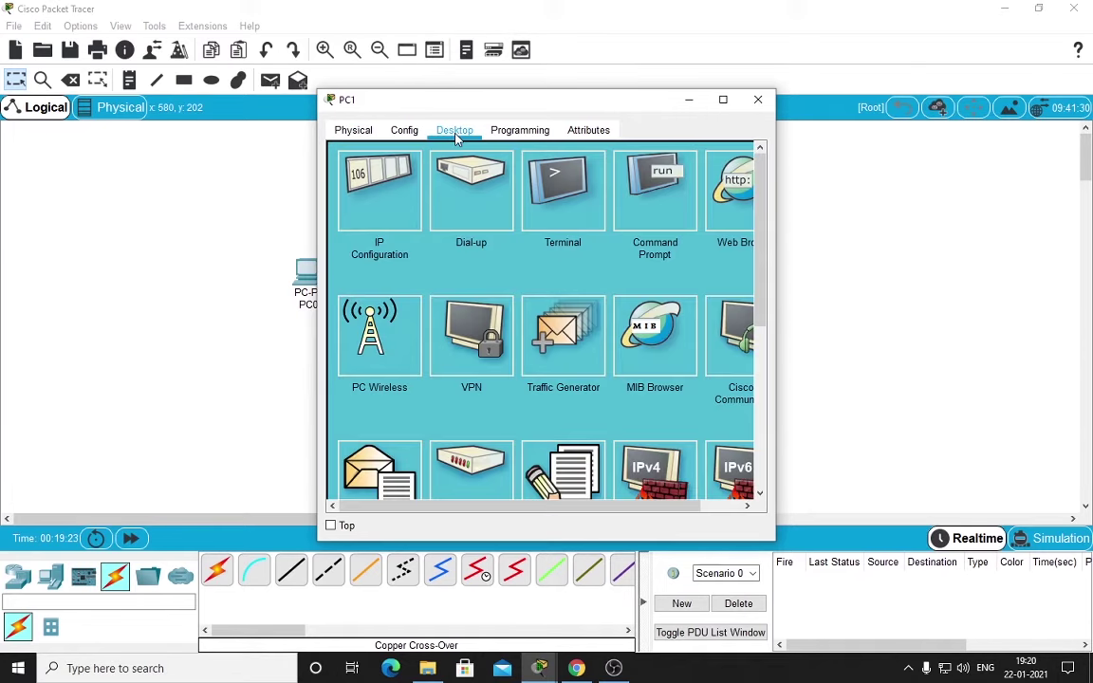
left_click(377, 188)
left_click(542, 240)
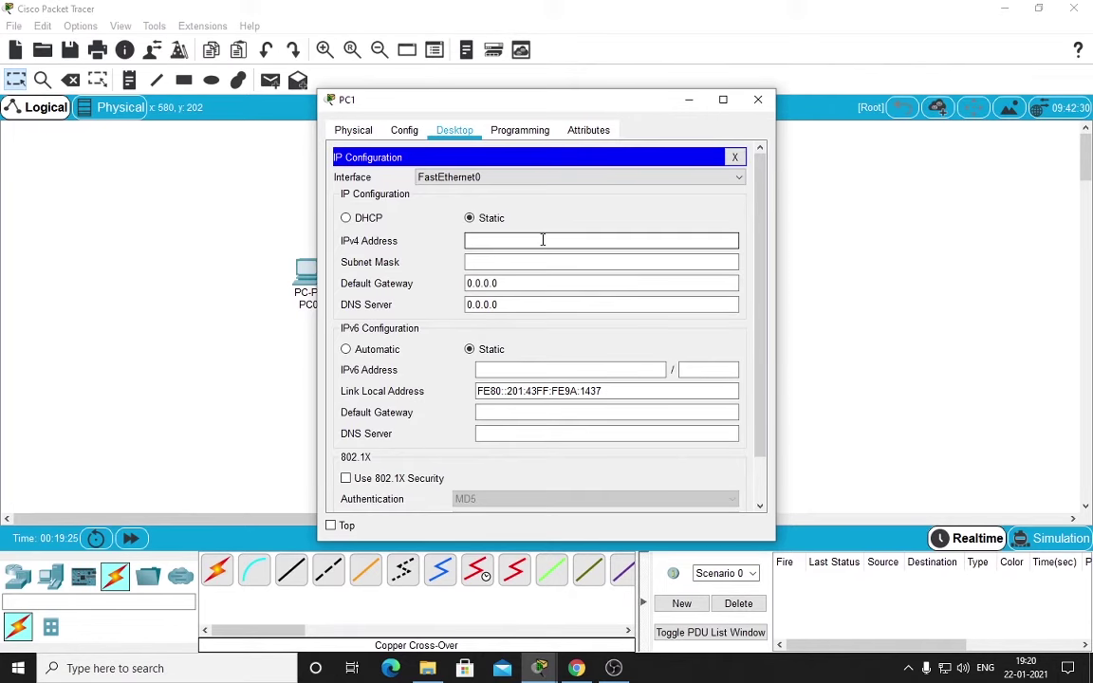
type("10.0.0.3")
key("Tab")
key("Tab")
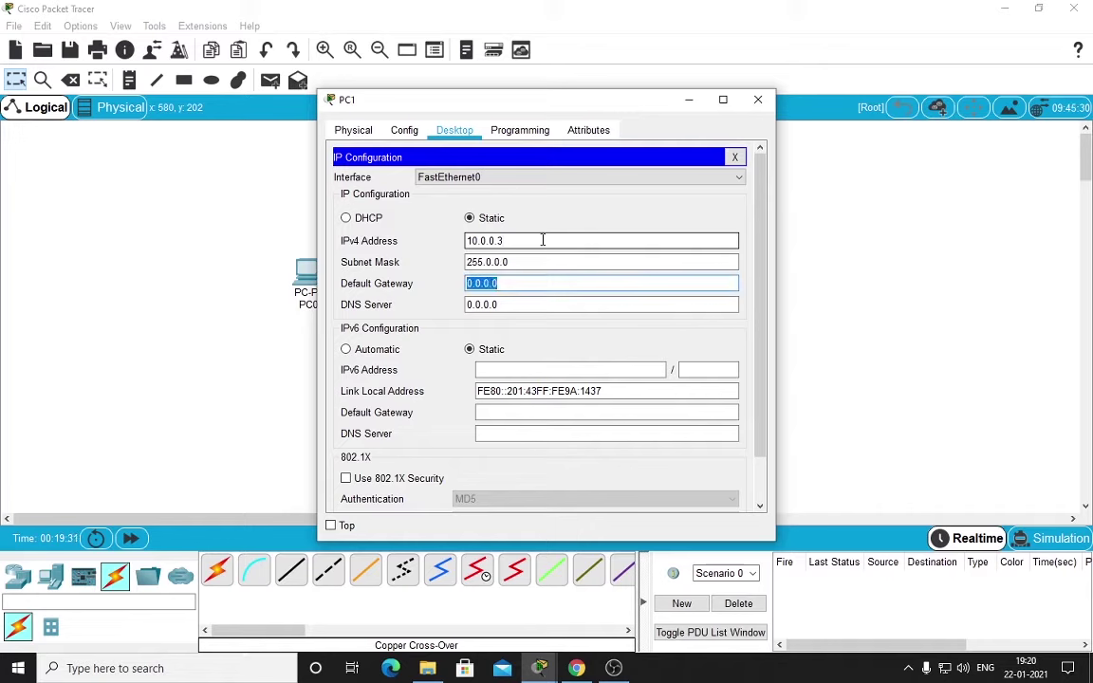
type("10.0.0.1")
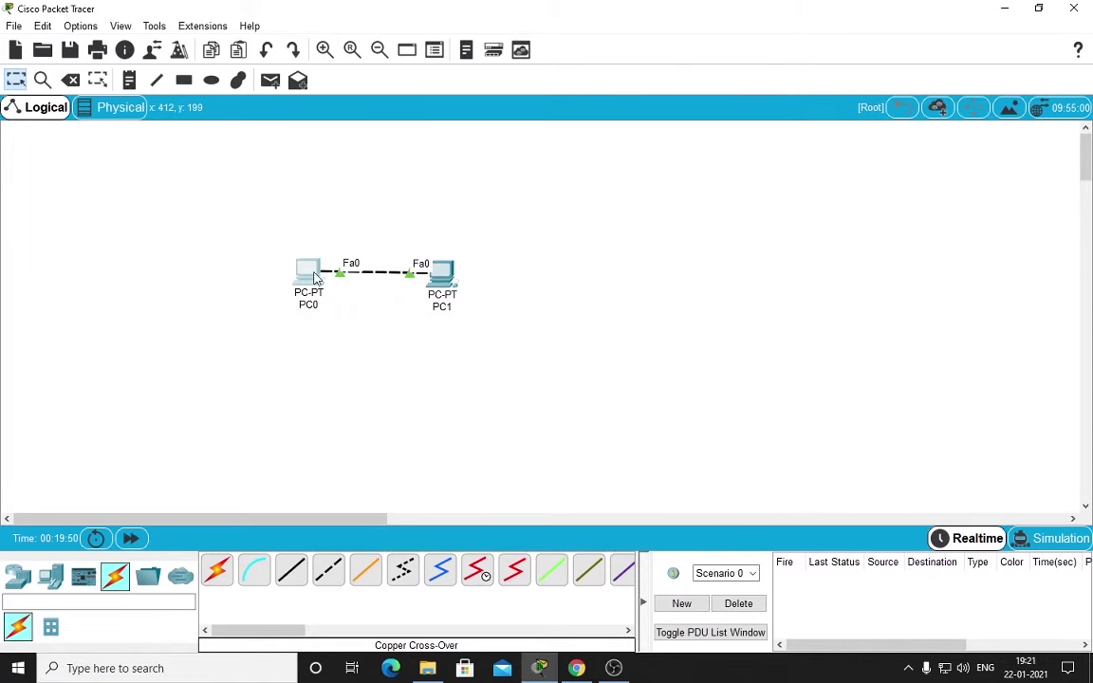
left_click(316, 276)
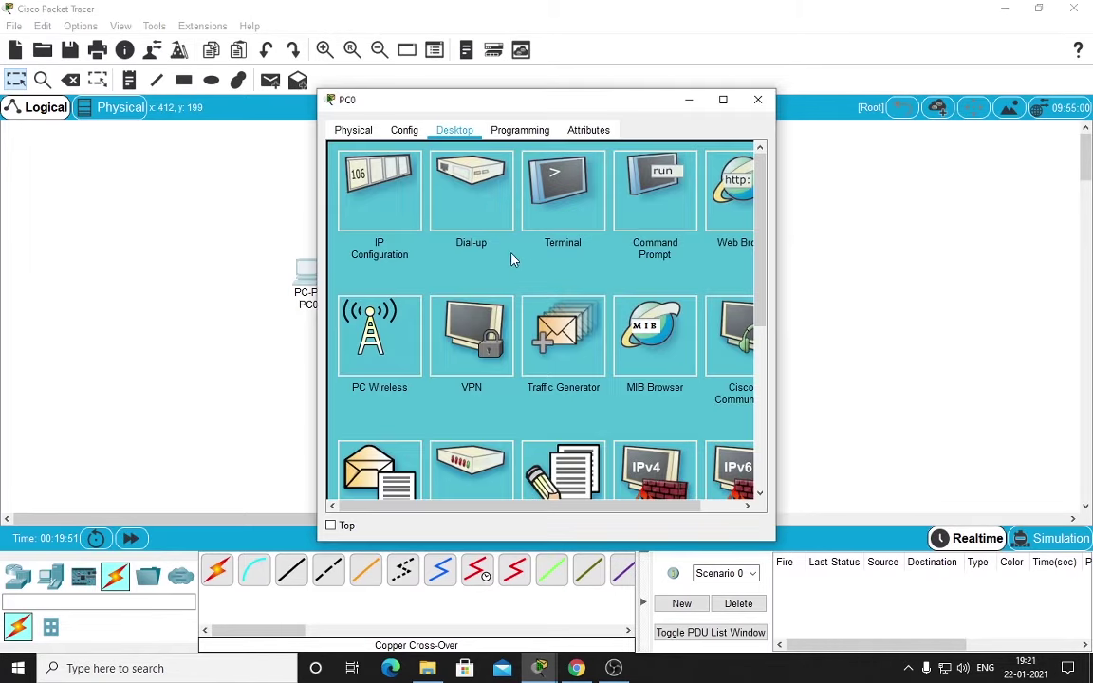
Step: Run ipconfig in PC0's Command Prompt and highlight its IP, mask and gateway lines
left_click(654, 179)
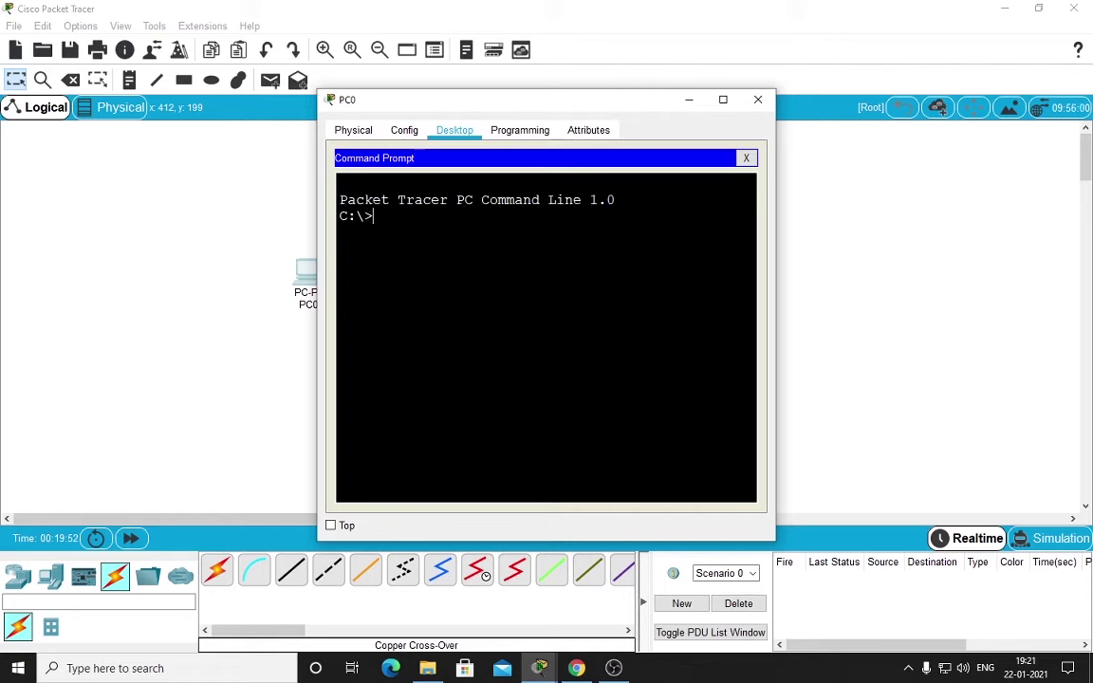
type("ipconfi")
type("g")
key("Return")
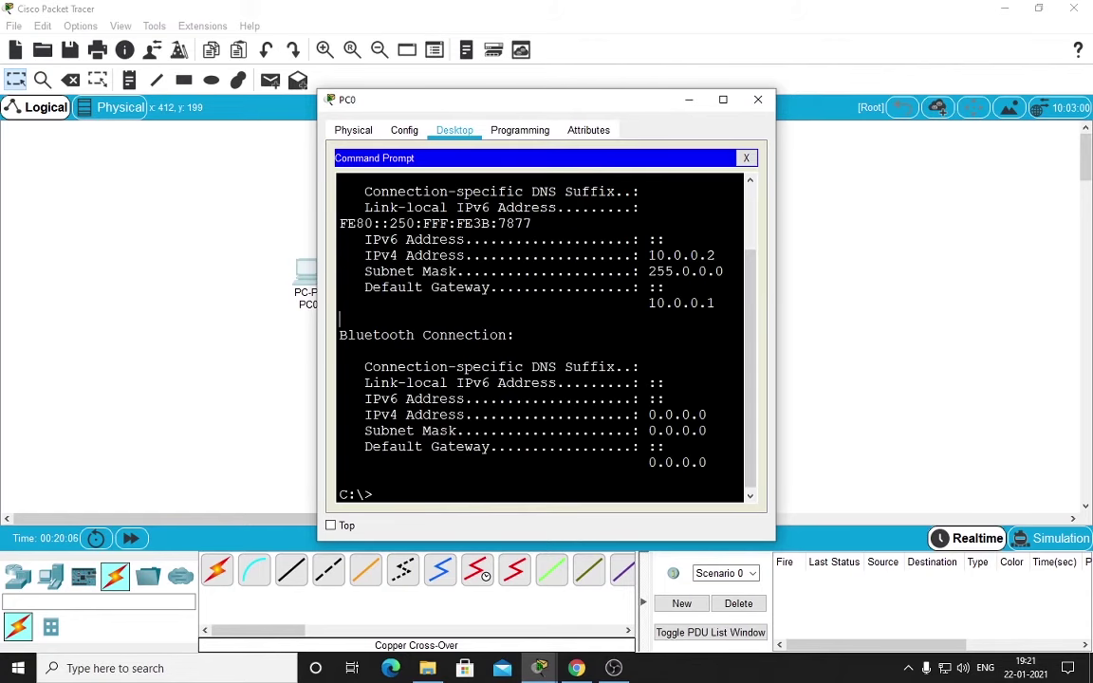
left_click_drag(358, 255, 716, 256)
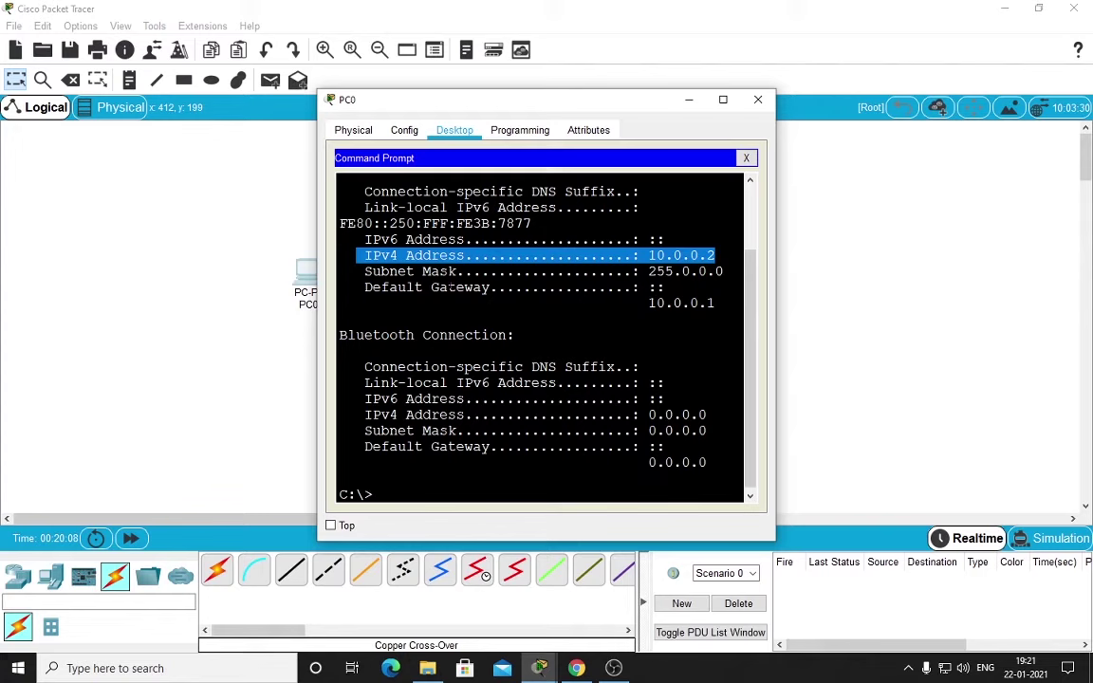
left_click_drag(586, 271, 422, 272)
left_click_drag(615, 285, 447, 285)
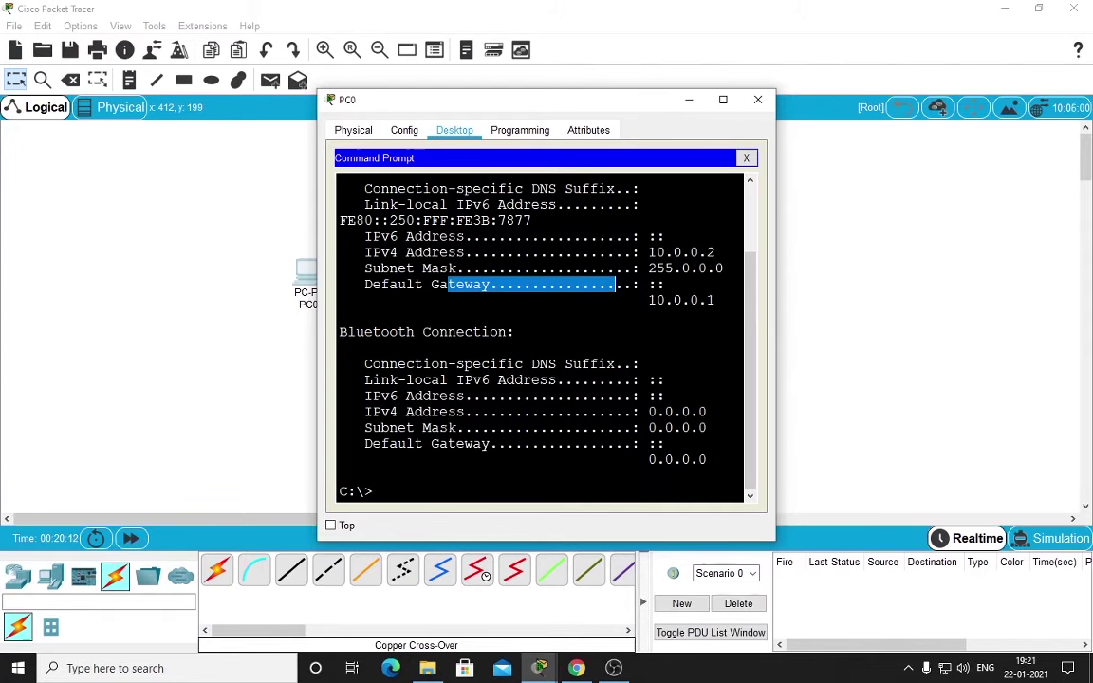
key("ctrl+c")
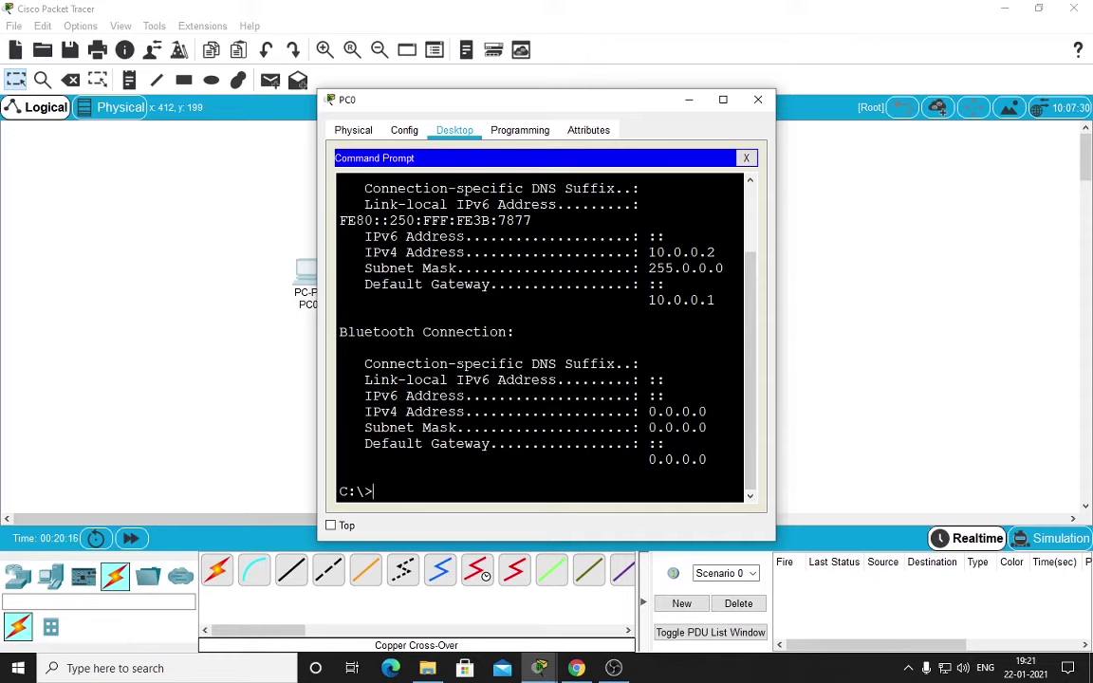
Step: Ping 10.0.0.3 from PC0 and confirm all four replies arrive
type("ping 10.0.0.3")
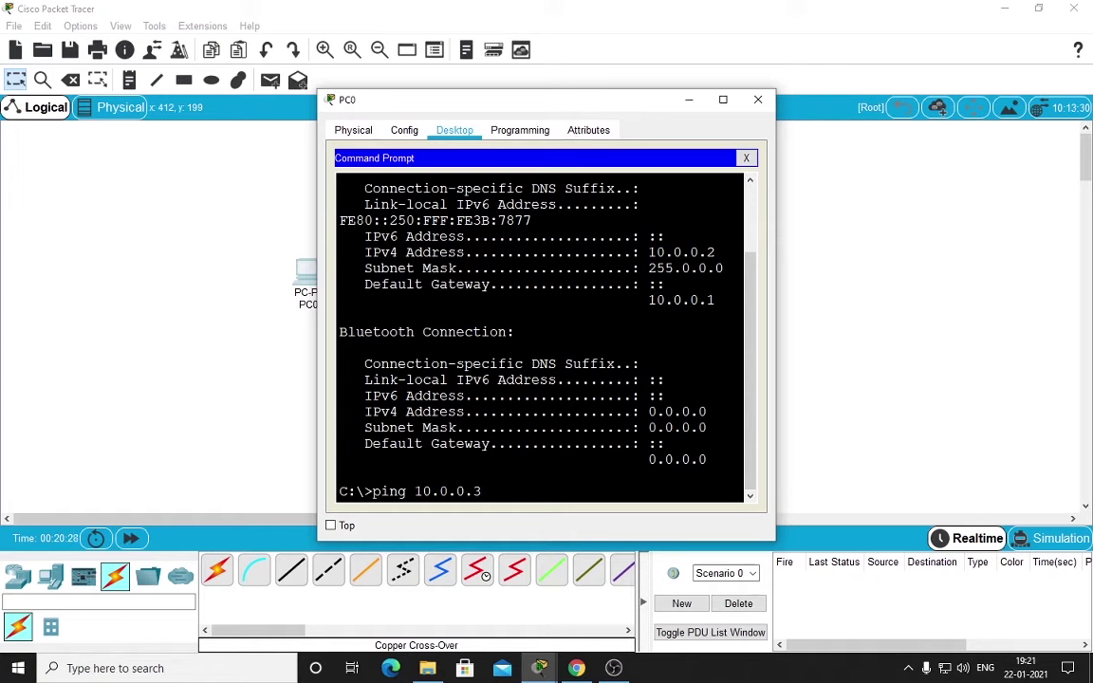
key("Return")
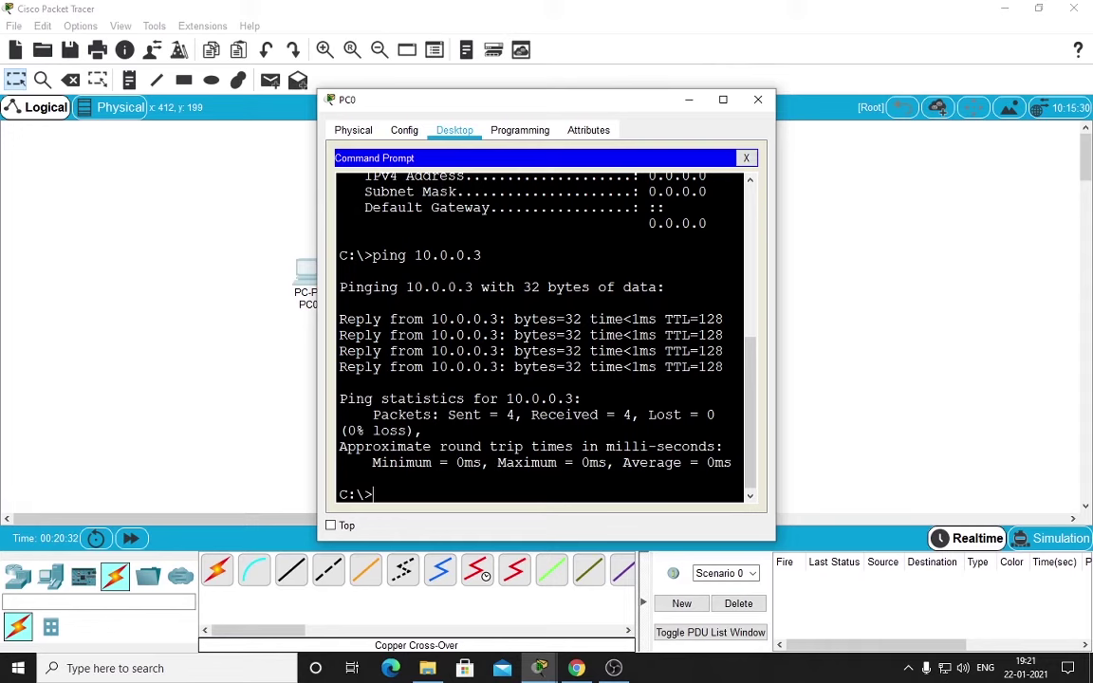
left_click_drag(339, 366, 606, 366)
left_click(340, 382)
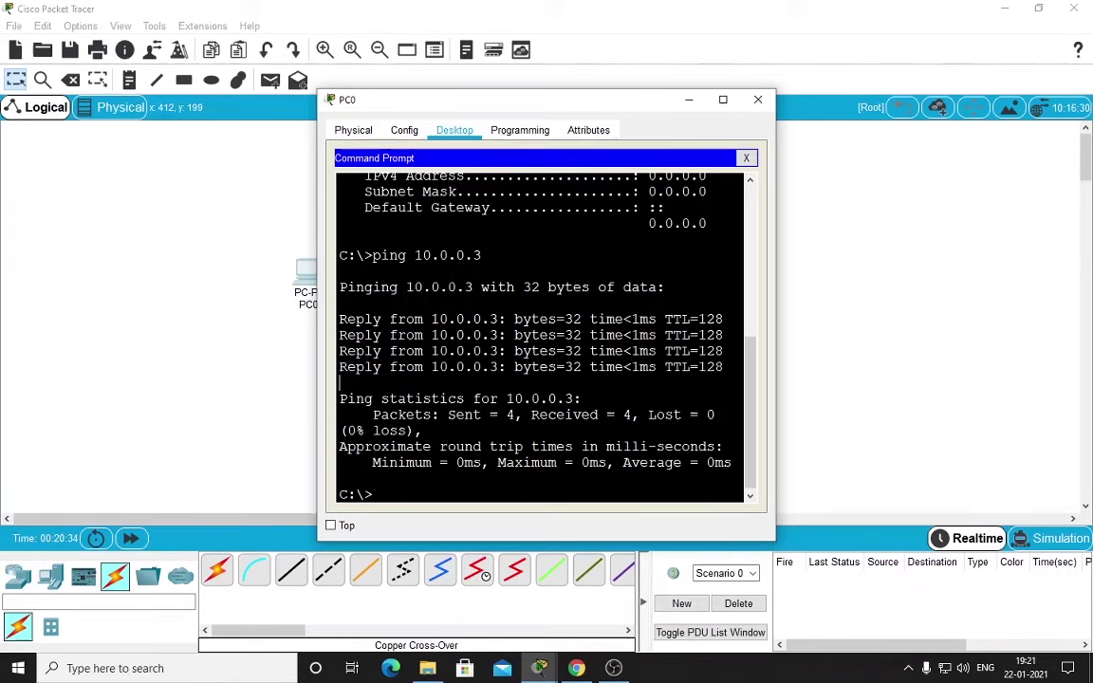
Step: Close PC0 and run ipconfig in PC1's Command Prompt
left_click(758, 99)
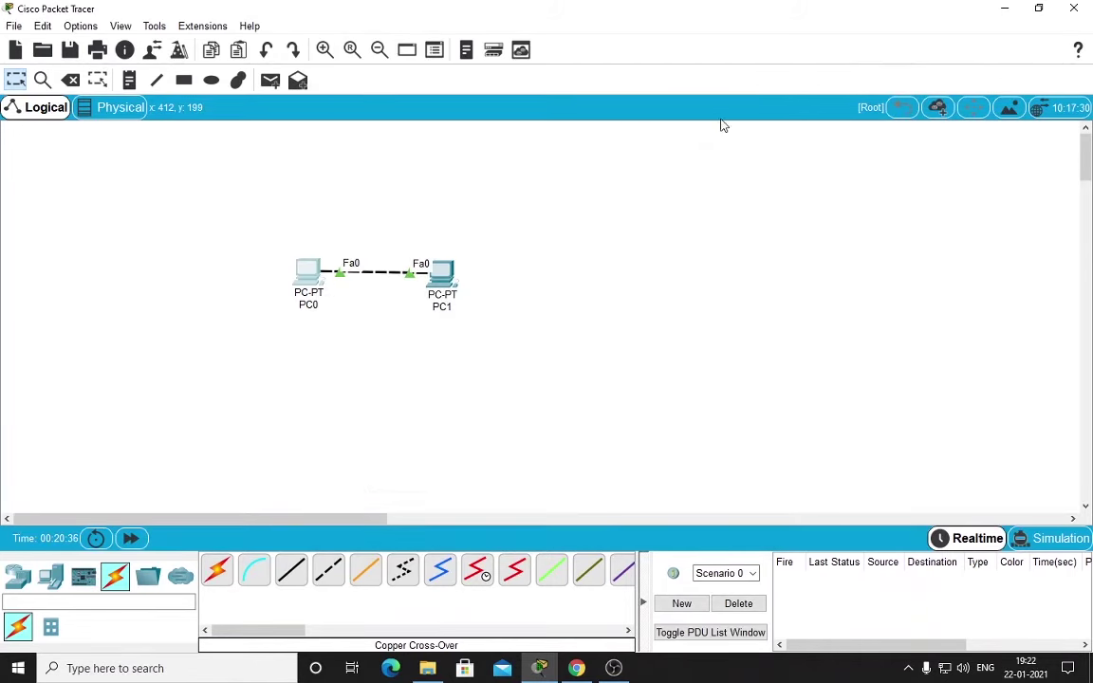
left_click(442, 272)
left_click(649, 182)
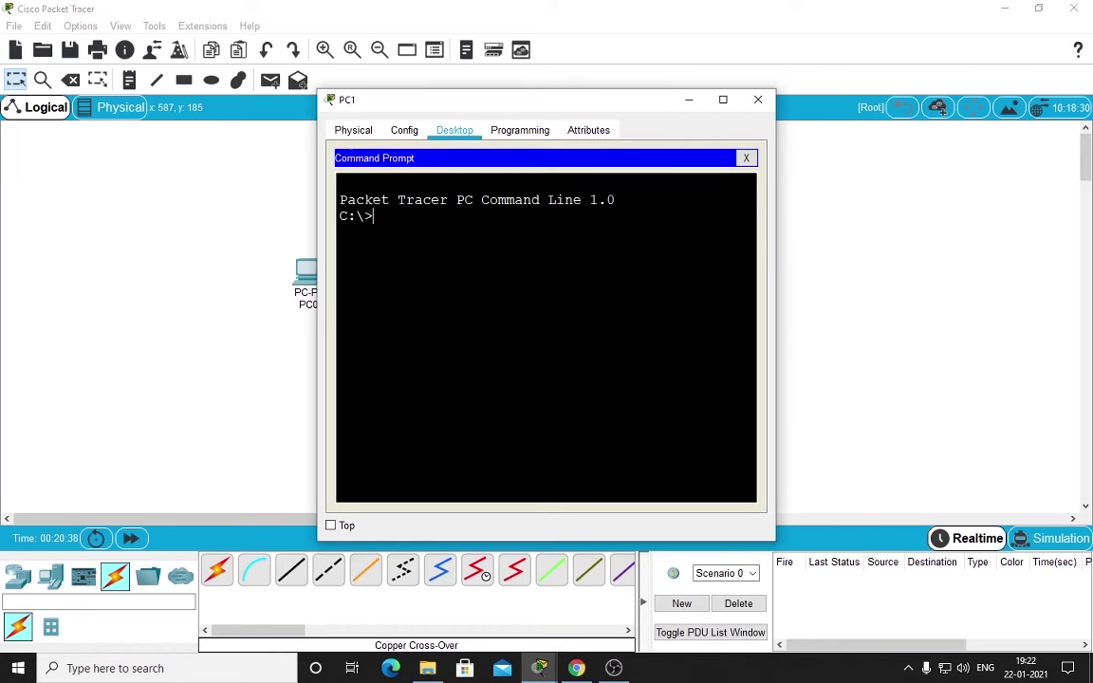
type("ipconfig")
key("Return")
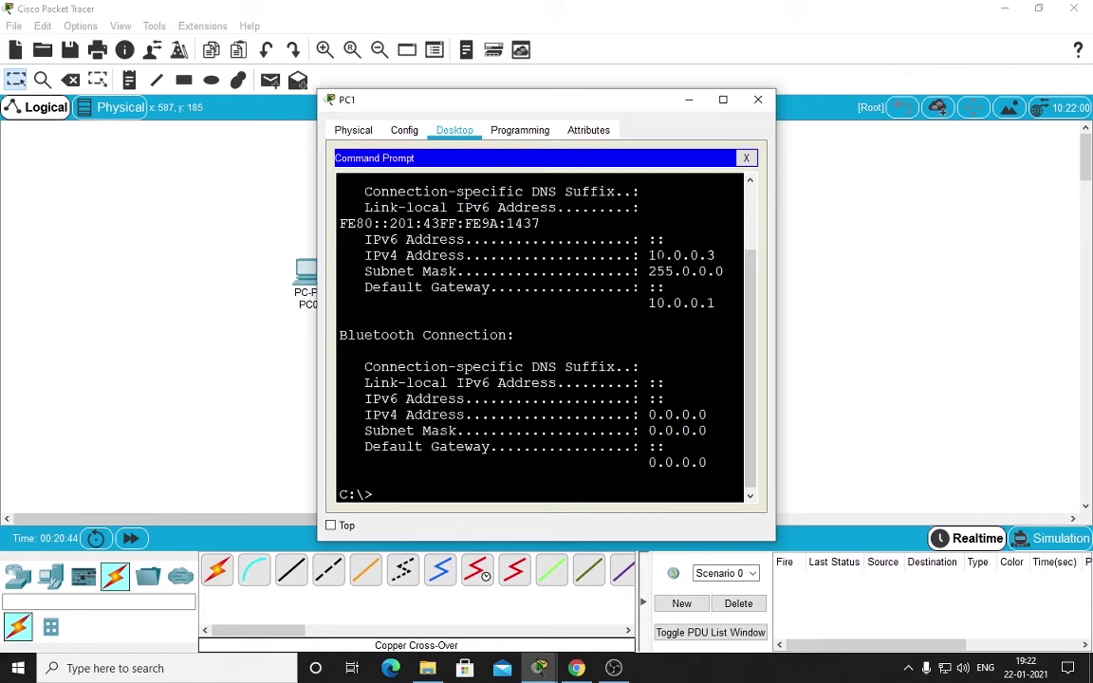
left_click_drag(461, 98, 497, 96)
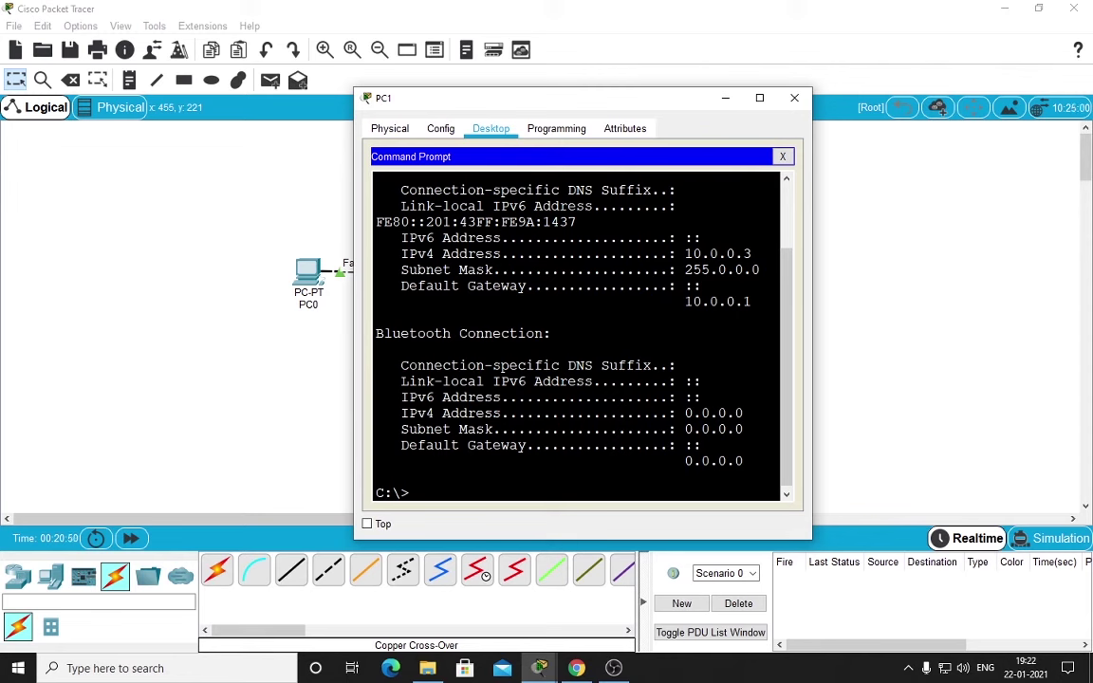
Step: Ping 10.0.0.2 from PC1, confirm four replies, and close PC1's window
type("ping 10.0.0.2")
key("Return")
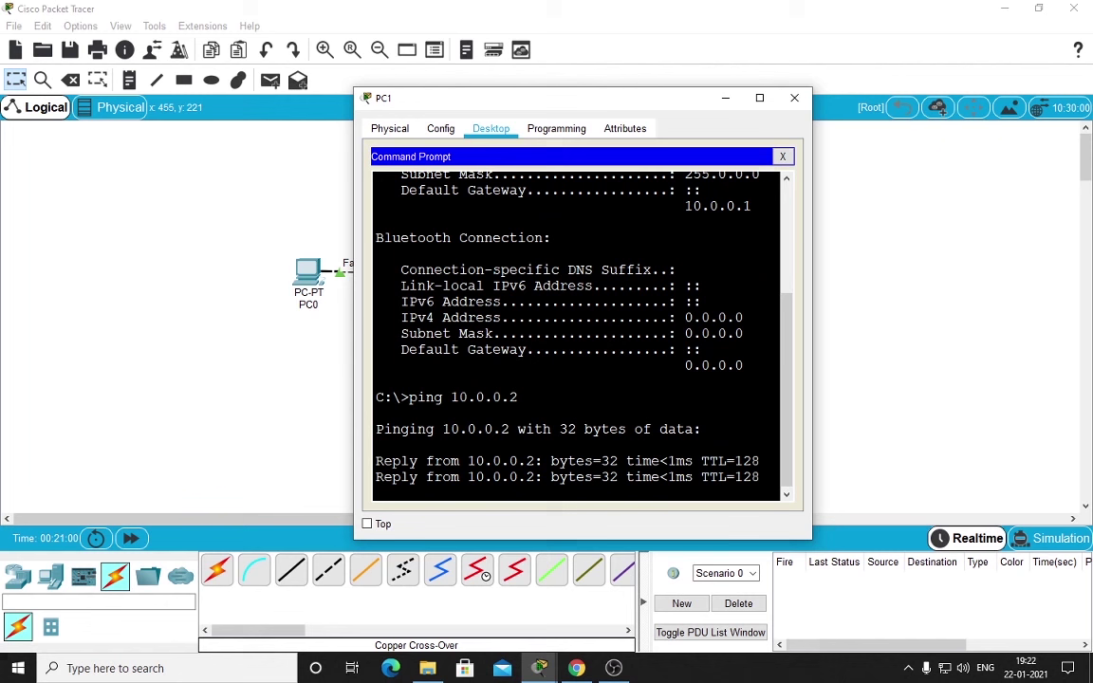
left_click_drag(376, 365, 654, 365)
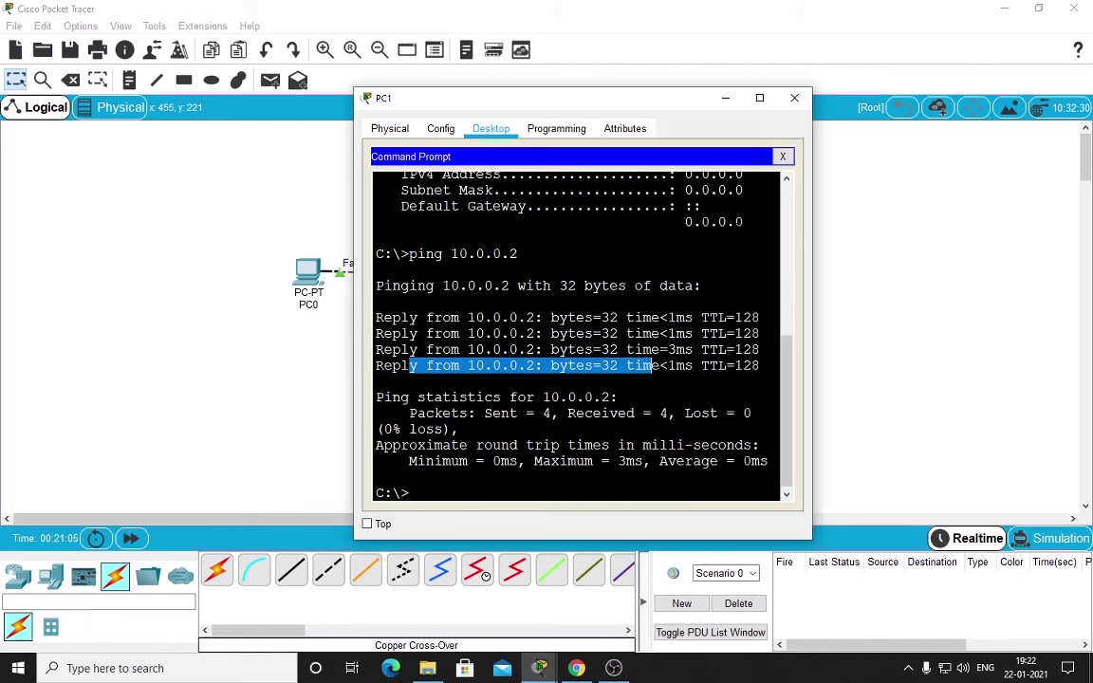
left_click(794, 98)
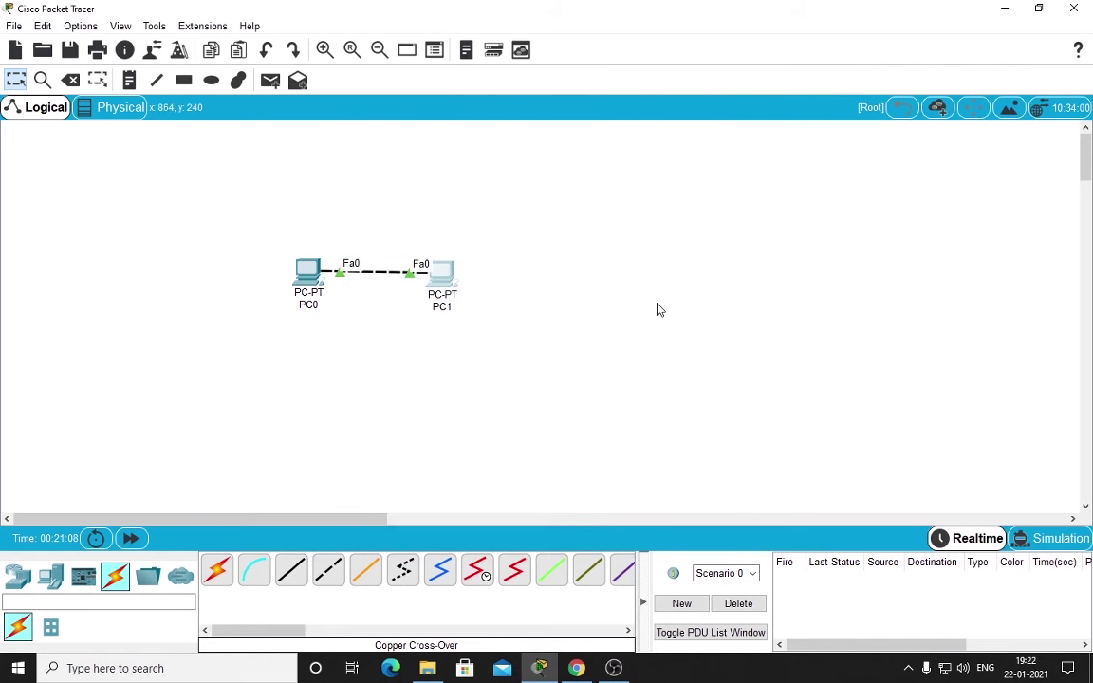